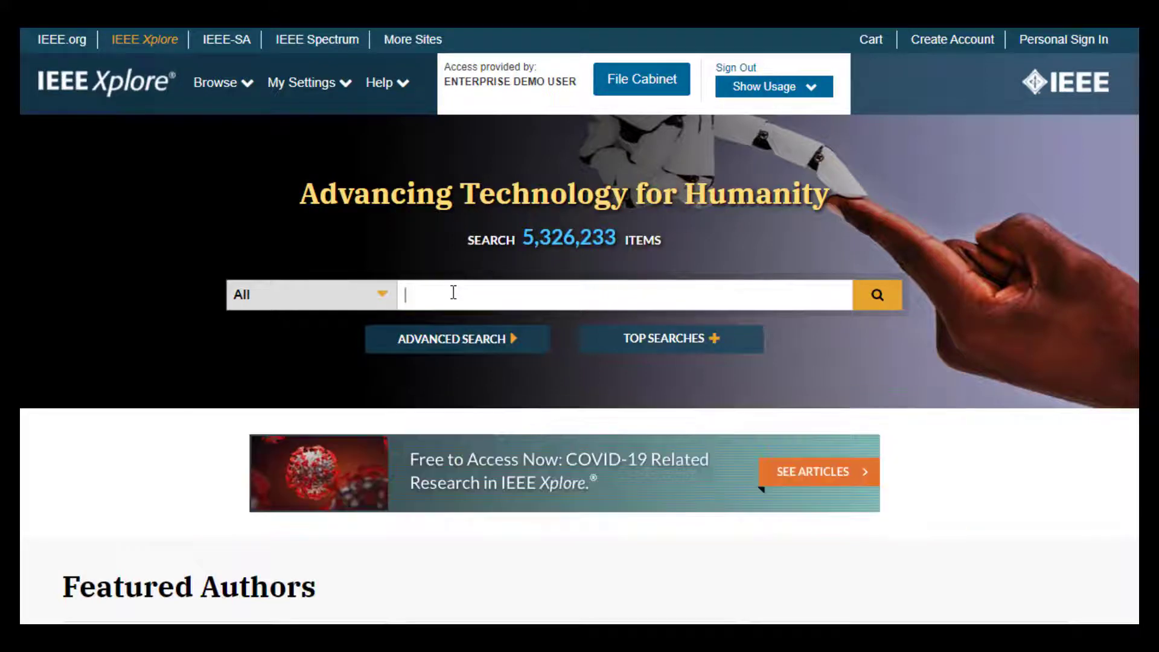
Search for 'smart city framework' and sort the 2,335 results by Most Cited [By Papers].
{"action": "type", "text": "smart city framework"}
{"action": "key", "text": "Return"}
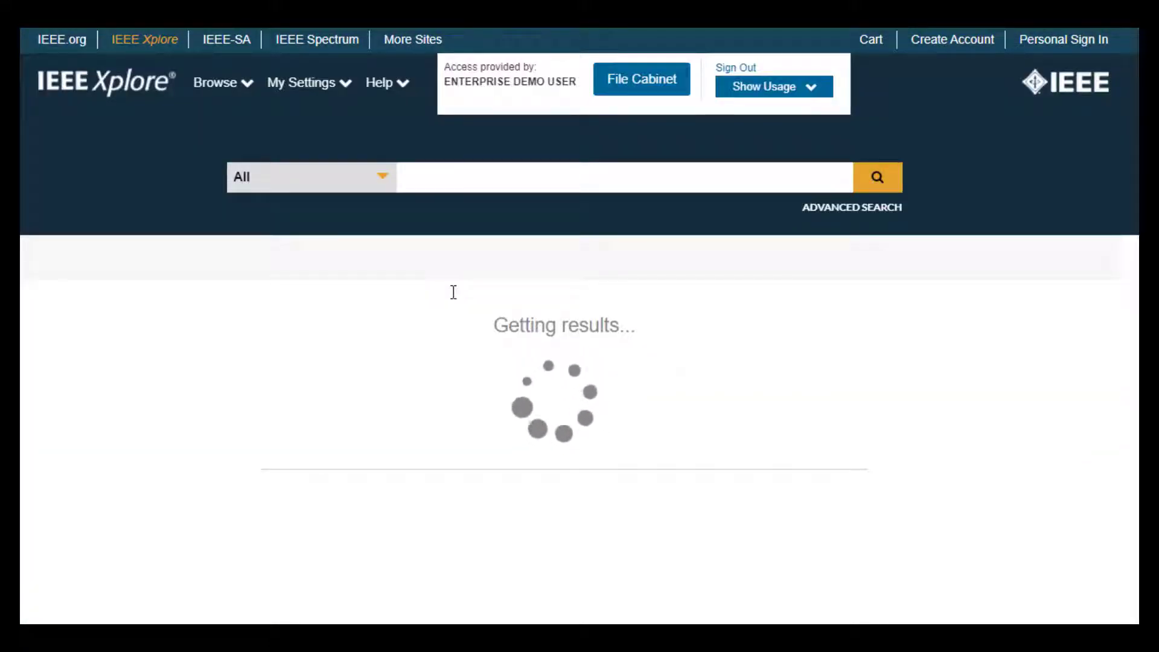
{"action": "left_click", "coordinate": [846, 437]}
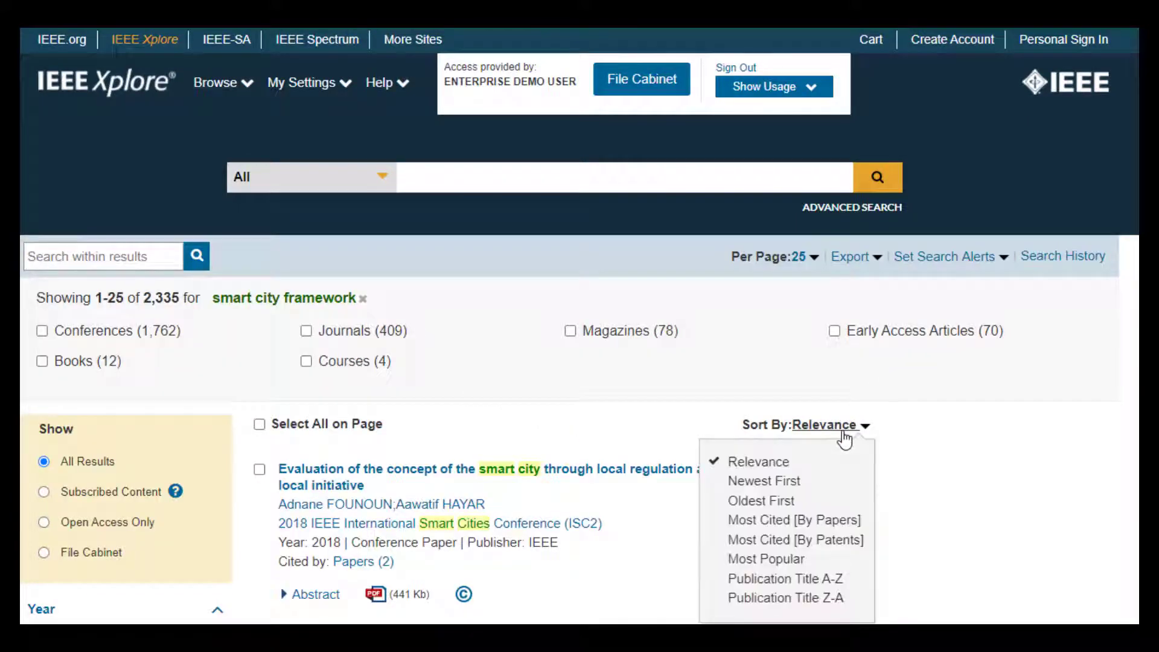
{"action": "left_click", "coordinate": [786, 522]}
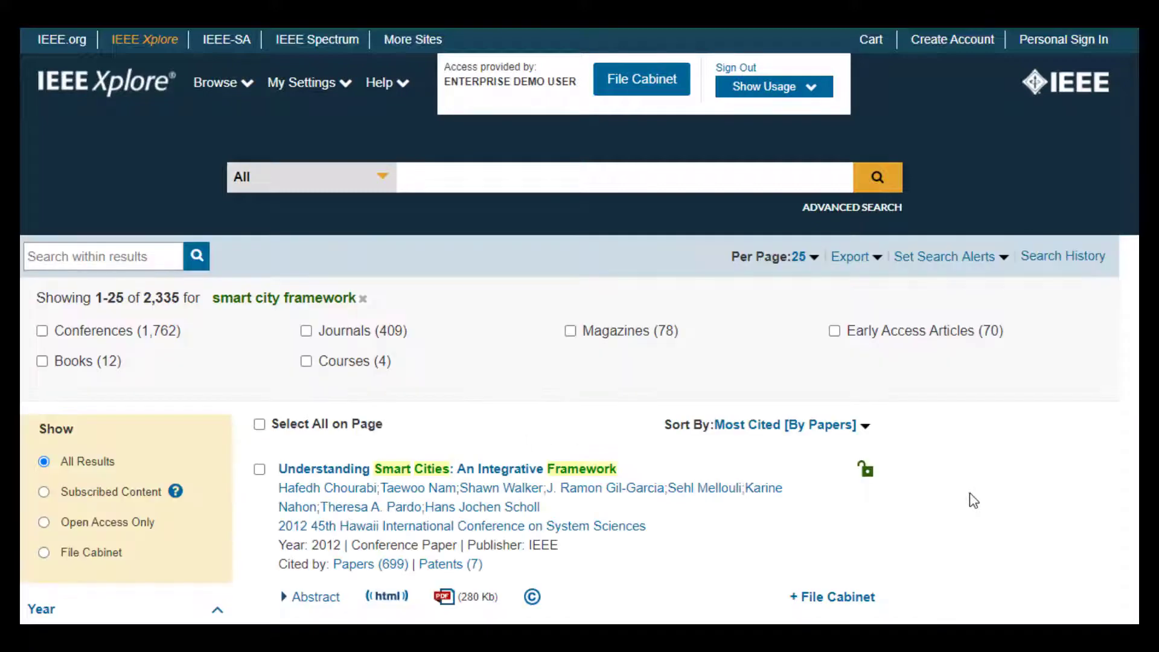
{"action": "scroll", "coordinate": [970, 493], "scroll_direction": "down", "scroll_amount": 4}
{"action": "scroll", "coordinate": [968, 495], "scroll_direction": "down", "scroll_amount": 1}
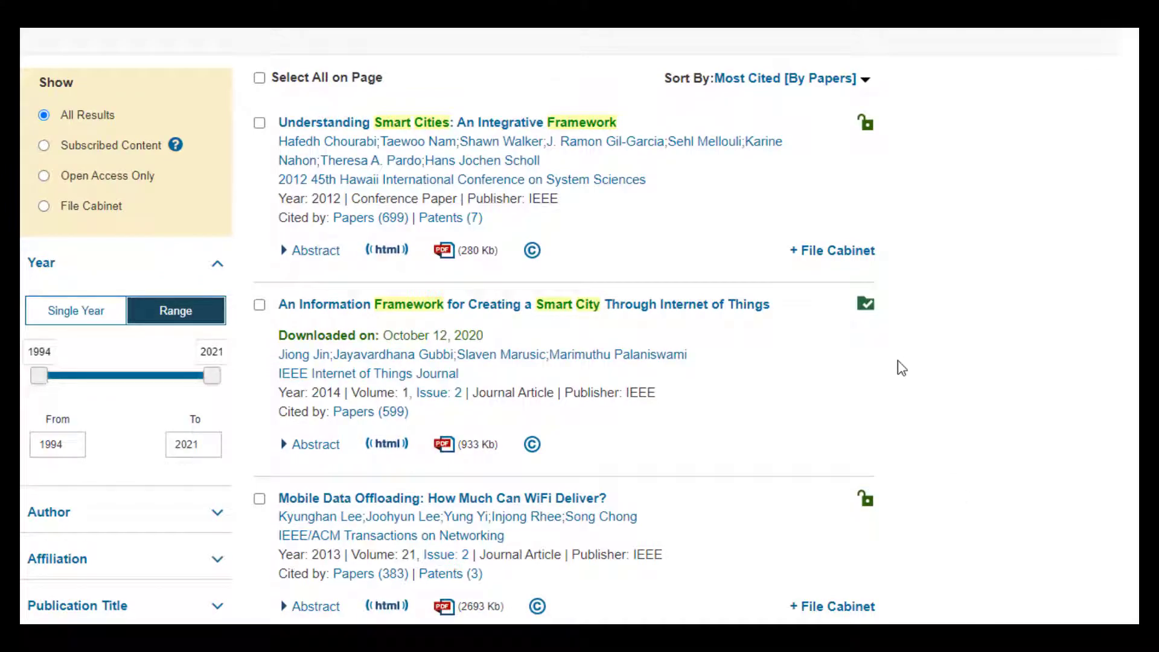
{"action": "mouse_move", "coordinate": [866, 307]}
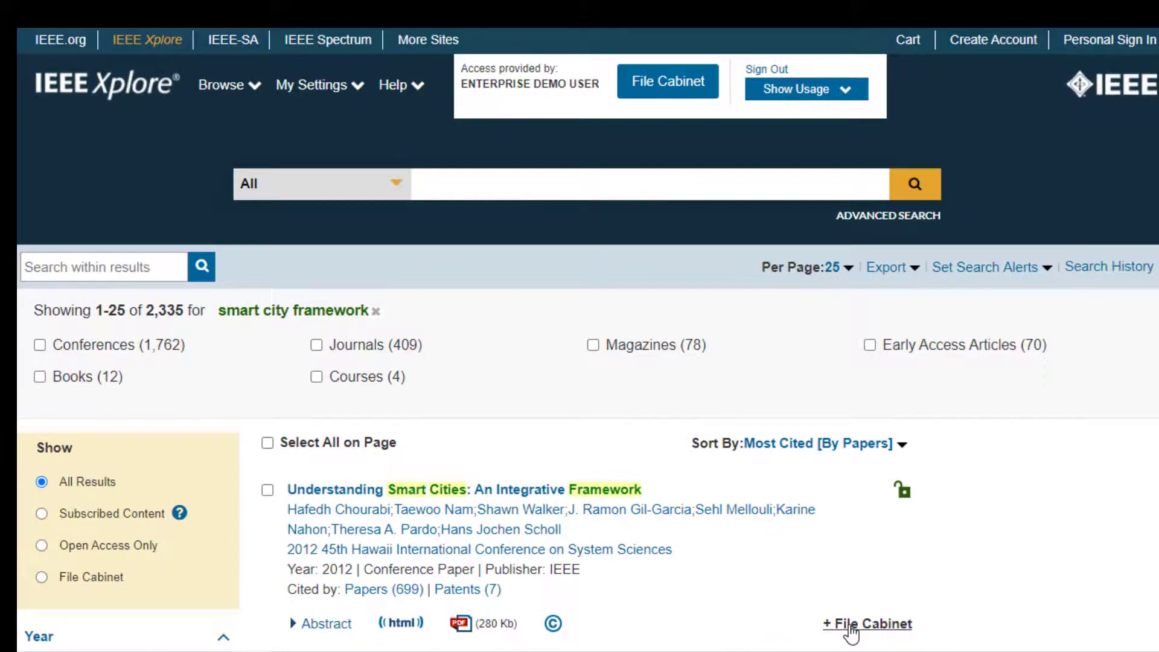
Save the top result, 'Understanding Smart Cities: An Integrative Framework', to the File Cabinet, then return to results.
{"action": "left_click", "coordinate": [816, 599]}
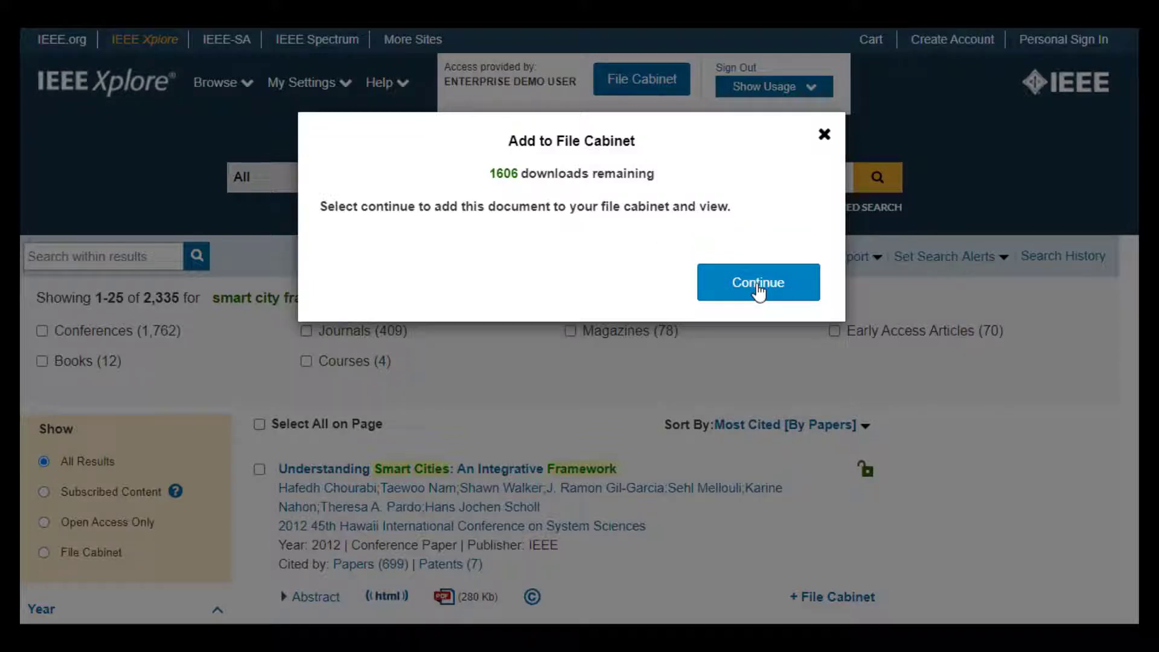
{"action": "left_click", "coordinate": [759, 283]}
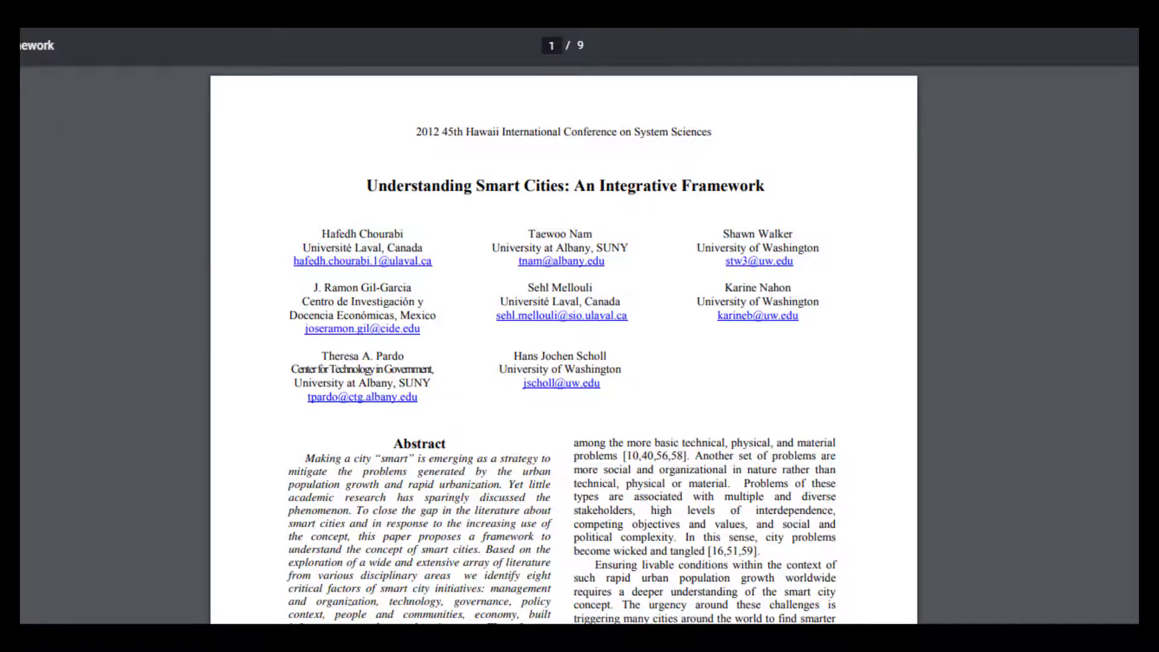
{"action": "key", "text": "alt+Left"}
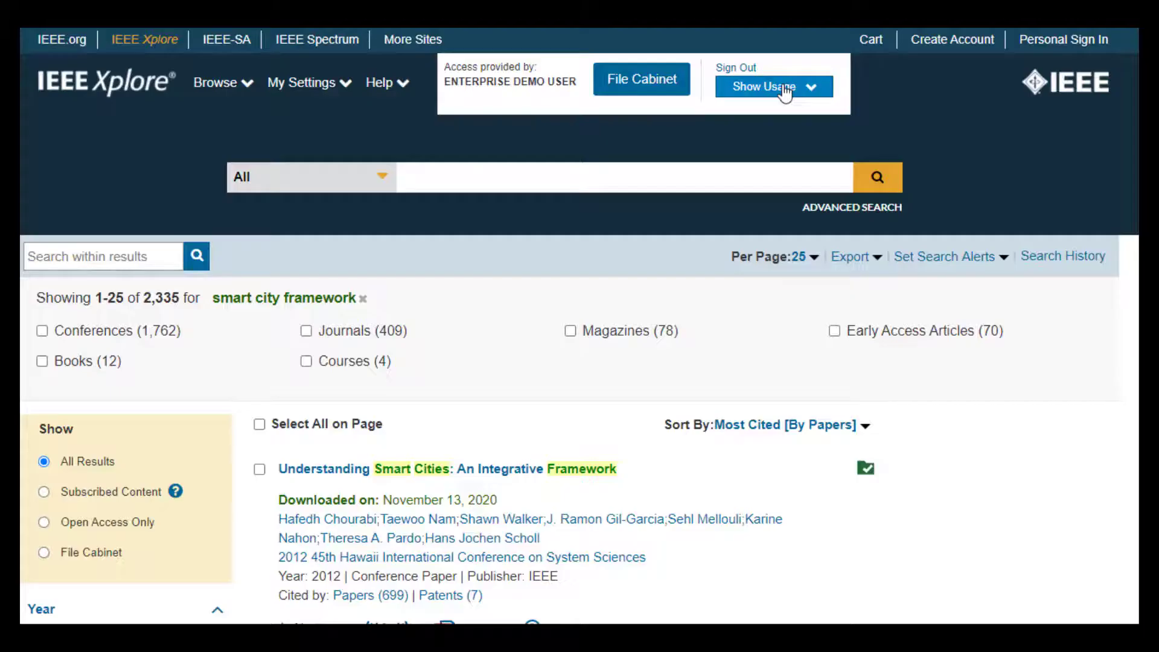
Check the remaining download usage and open the File Cabinet of saved papers.
{"action": "left_click", "coordinate": [784, 90]}
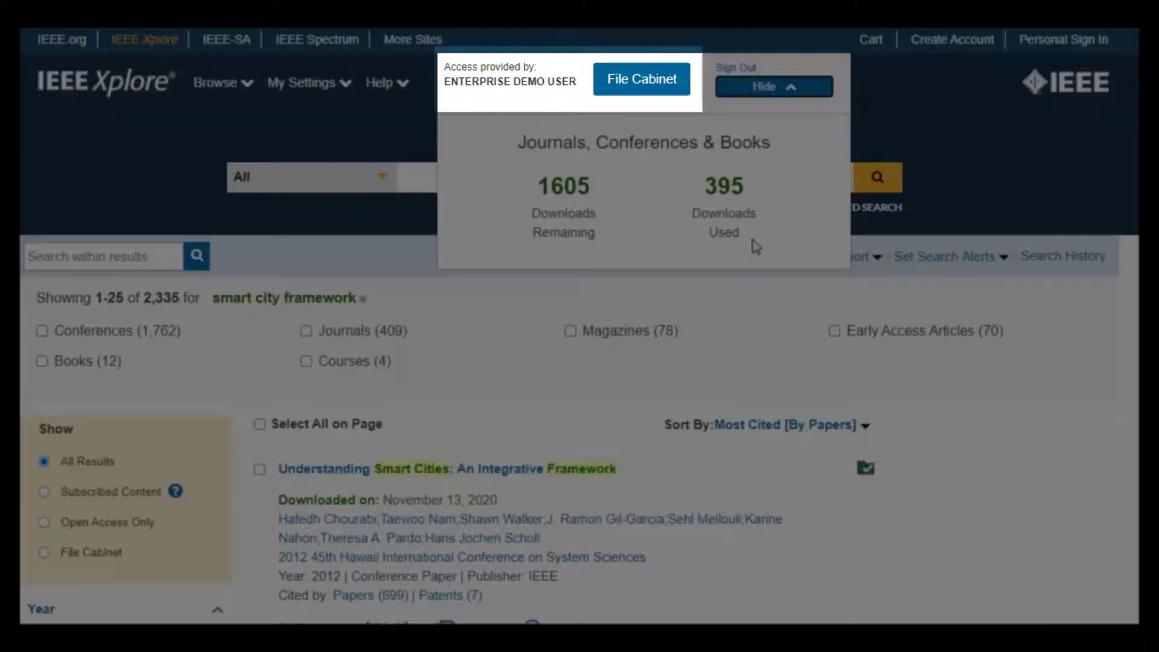
{"action": "left_click", "coordinate": [645, 91]}
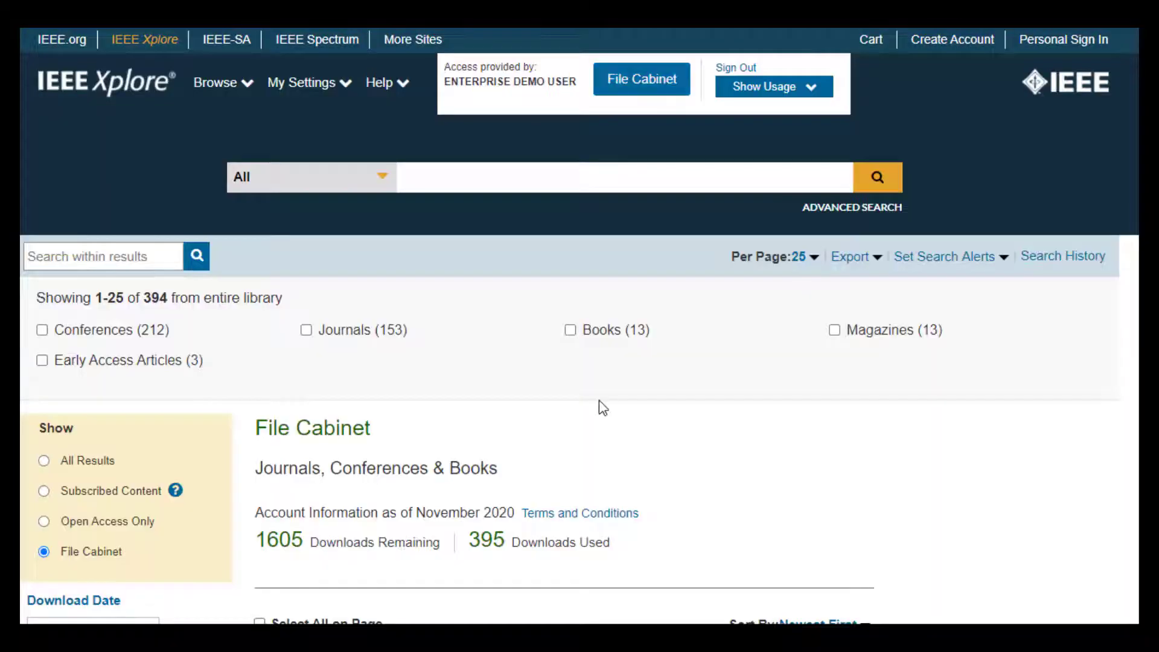
{"action": "scroll", "coordinate": [601, 404], "scroll_direction": "down", "scroll_amount": 2}
{"action": "scroll", "coordinate": [602, 411], "scroll_direction": "down", "scroll_amount": 2}
{"action": "scroll", "coordinate": [600, 408], "scroll_direction": "down", "scroll_amount": 1}
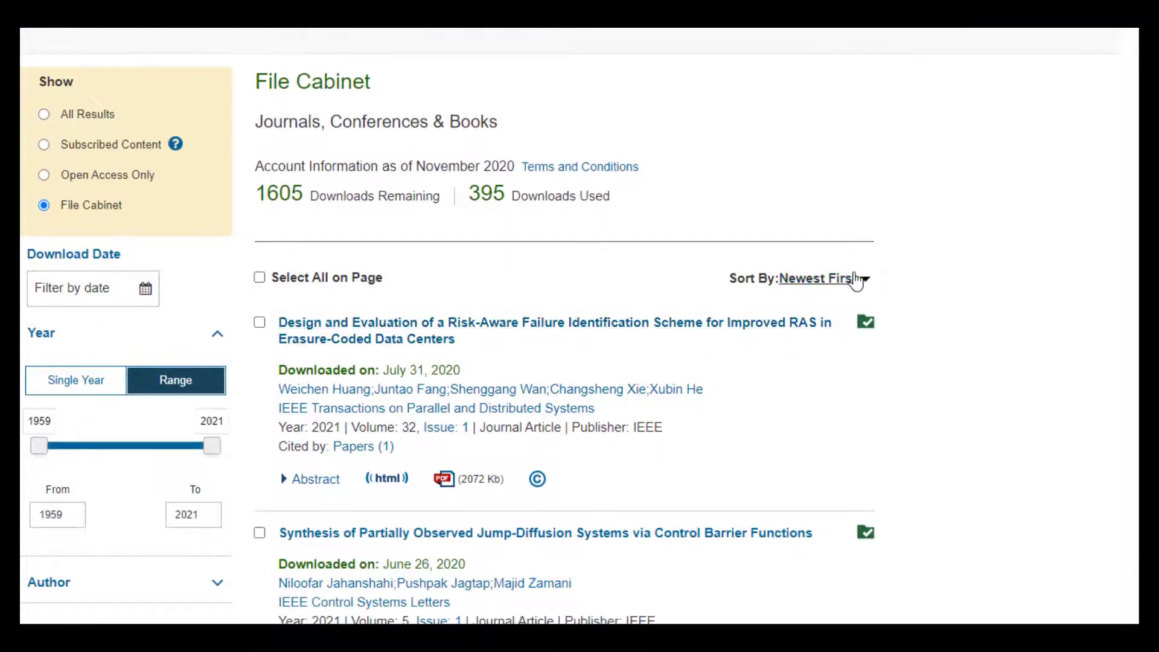
Browse the 395 saved papers, trying the sort options and the search-within box.
{"action": "left_click", "coordinate": [866, 280]}
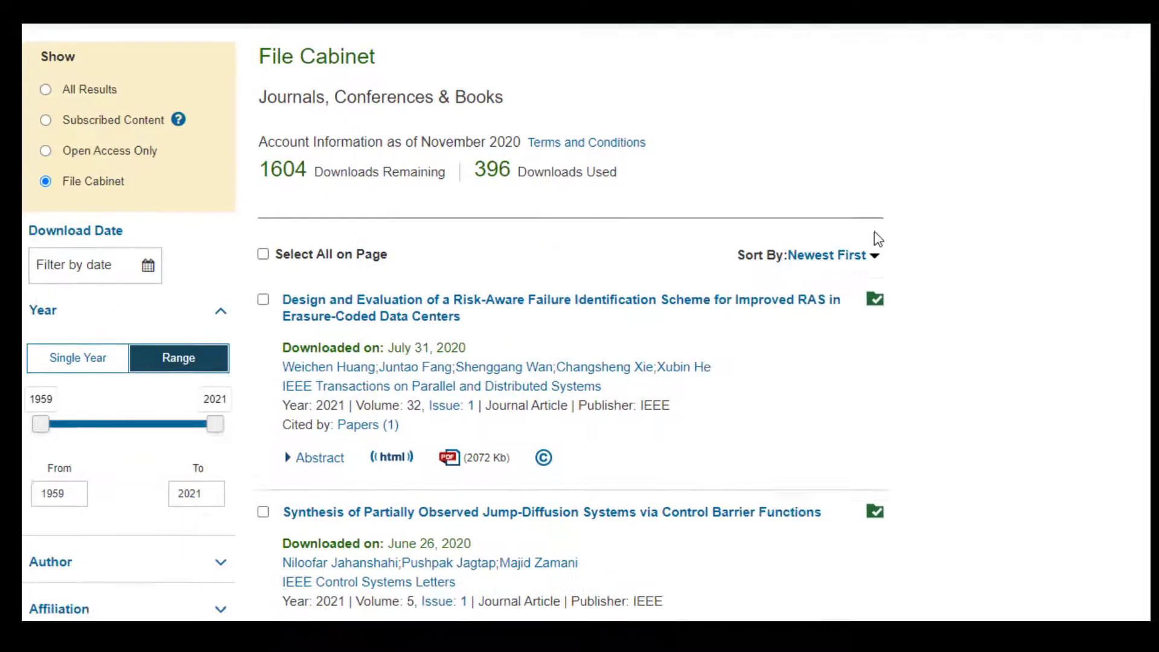
{"action": "scroll", "coordinate": [879, 239], "scroll_direction": "up", "scroll_amount": 3}
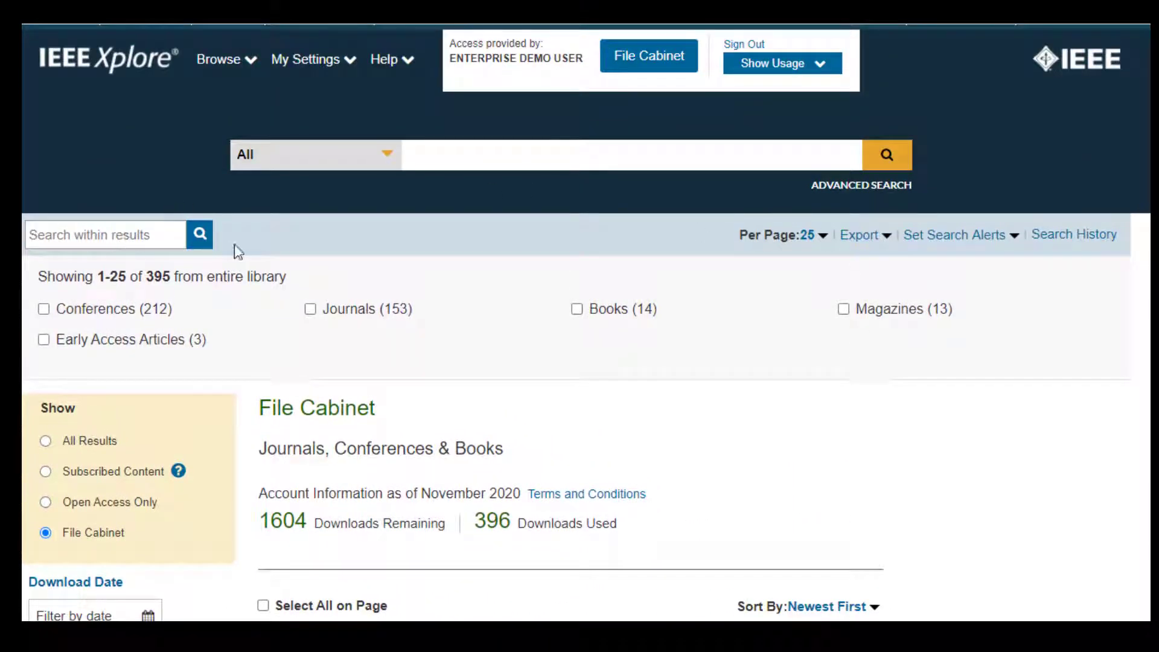
{"action": "left_click", "coordinate": [87, 232]}
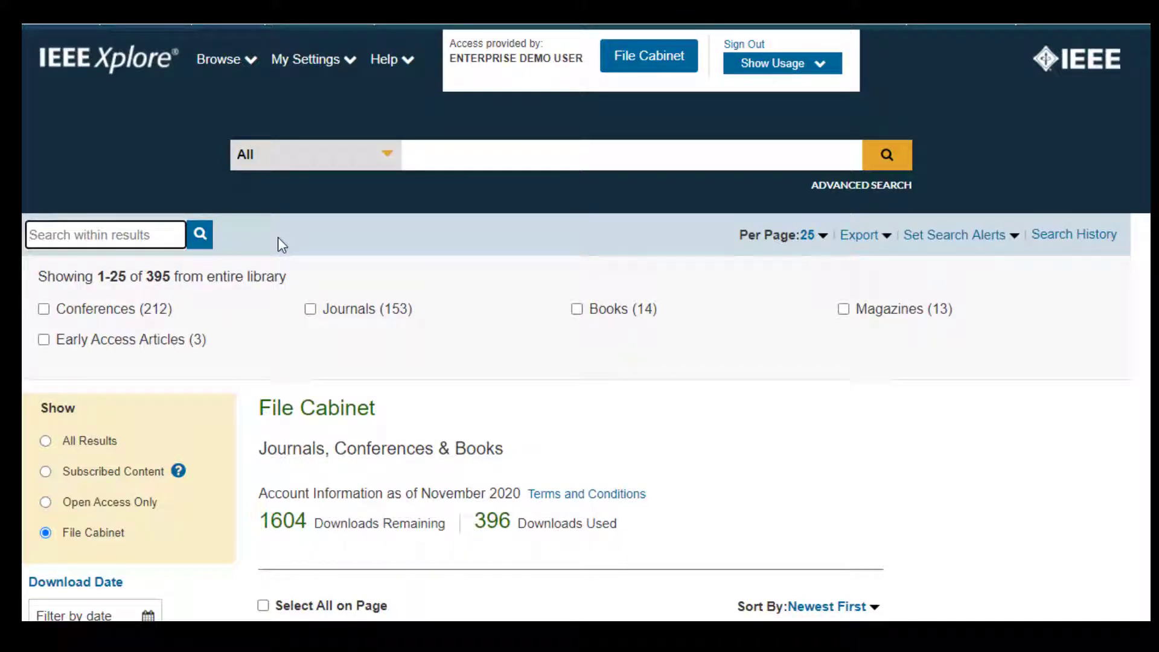
{"action": "scroll", "coordinate": [278, 237], "scroll_direction": "up", "scroll_amount": 1}
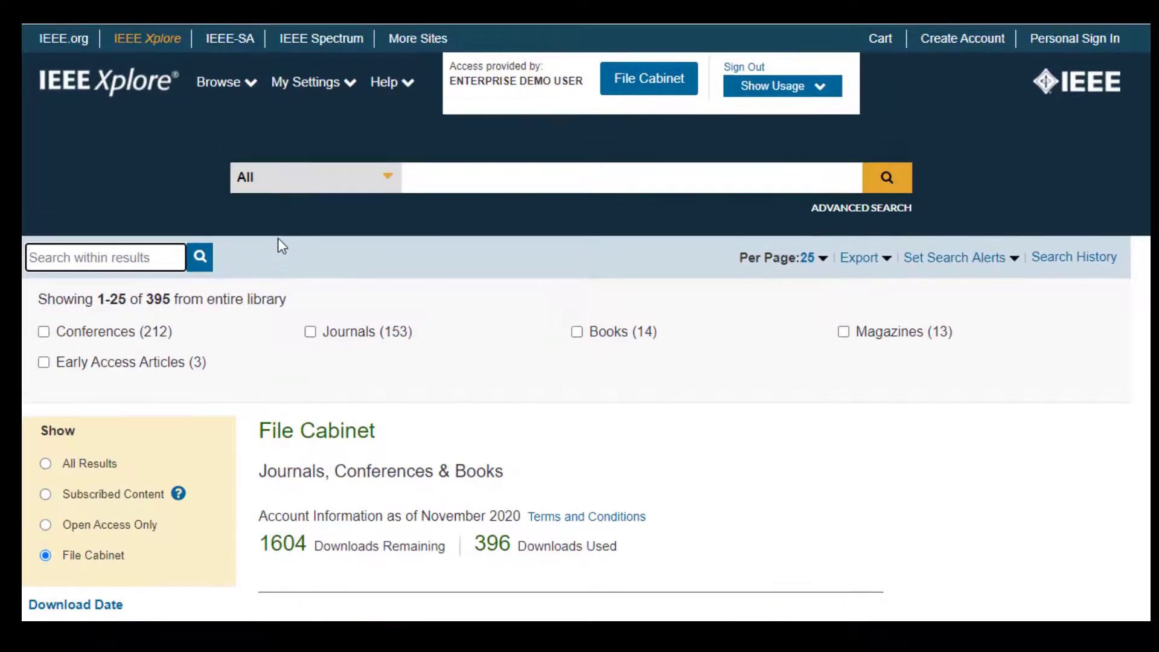
{"action": "scroll", "coordinate": [277, 238], "scroll_direction": "down", "scroll_amount": 4}
{"action": "scroll", "coordinate": [278, 241], "scroll_direction": "down", "scroll_amount": 6}
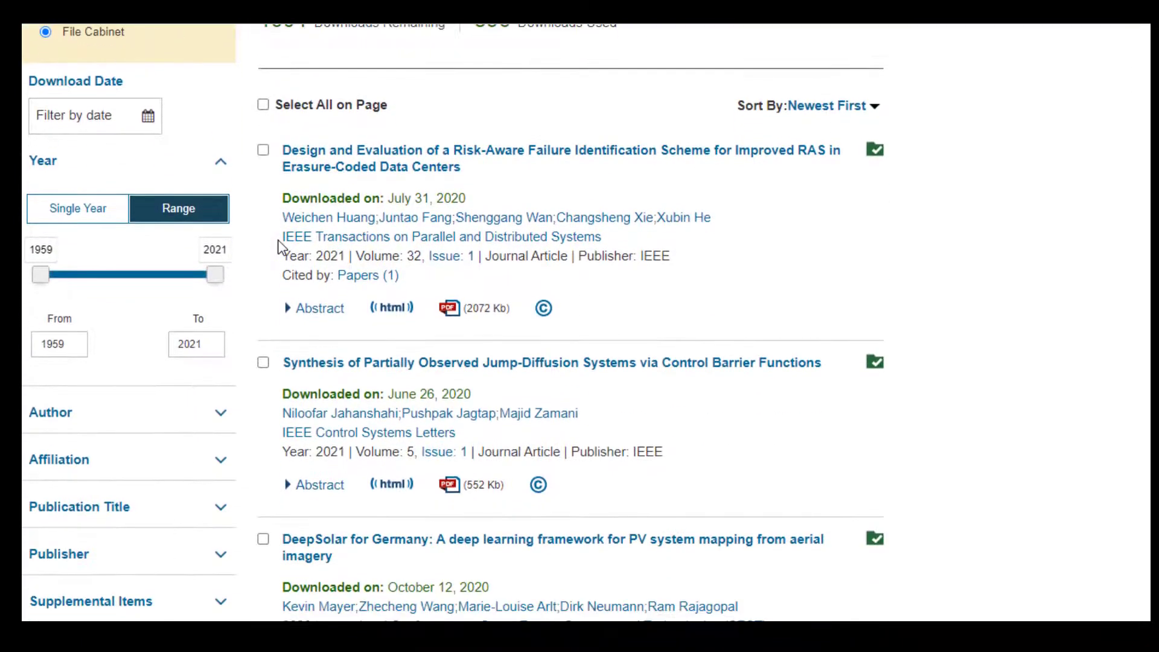
{"action": "scroll", "coordinate": [278, 240], "scroll_direction": "down", "scroll_amount": 2}
{"action": "scroll", "coordinate": [278, 241], "scroll_direction": "down", "scroll_amount": 2}
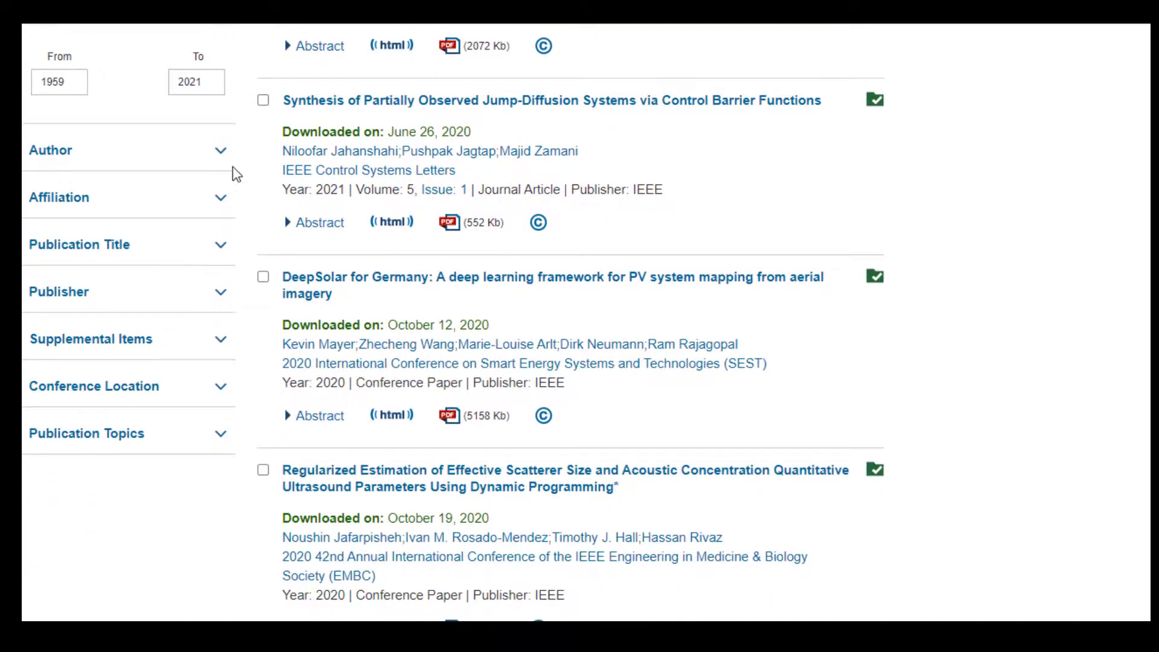
Filter the File Cabinet by Publication Title 'power delivery', selecting IEEE Transactions on Power Delivery.
{"action": "left_click", "coordinate": [221, 161]}
{"action": "left_click", "coordinate": [222, 163]}
{"action": "left_click", "coordinate": [219, 438]}
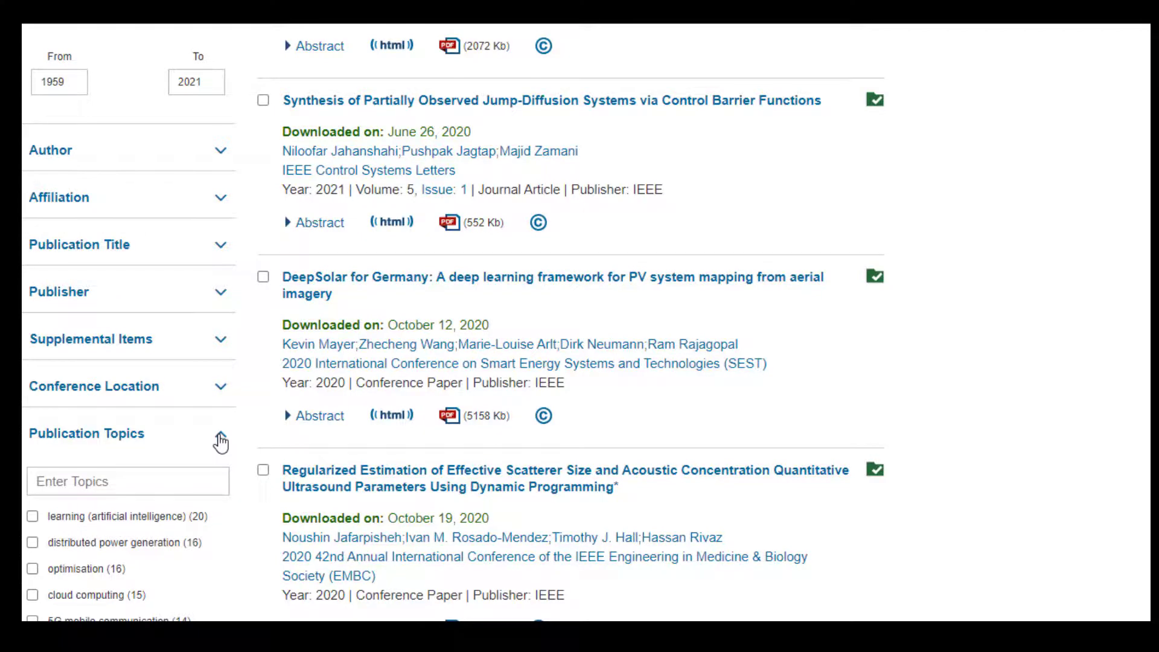
{"action": "left_click", "coordinate": [220, 438]}
{"action": "scroll", "coordinate": [221, 393], "scroll_direction": "up", "scroll_amount": 1}
{"action": "left_click", "coordinate": [221, 339]}
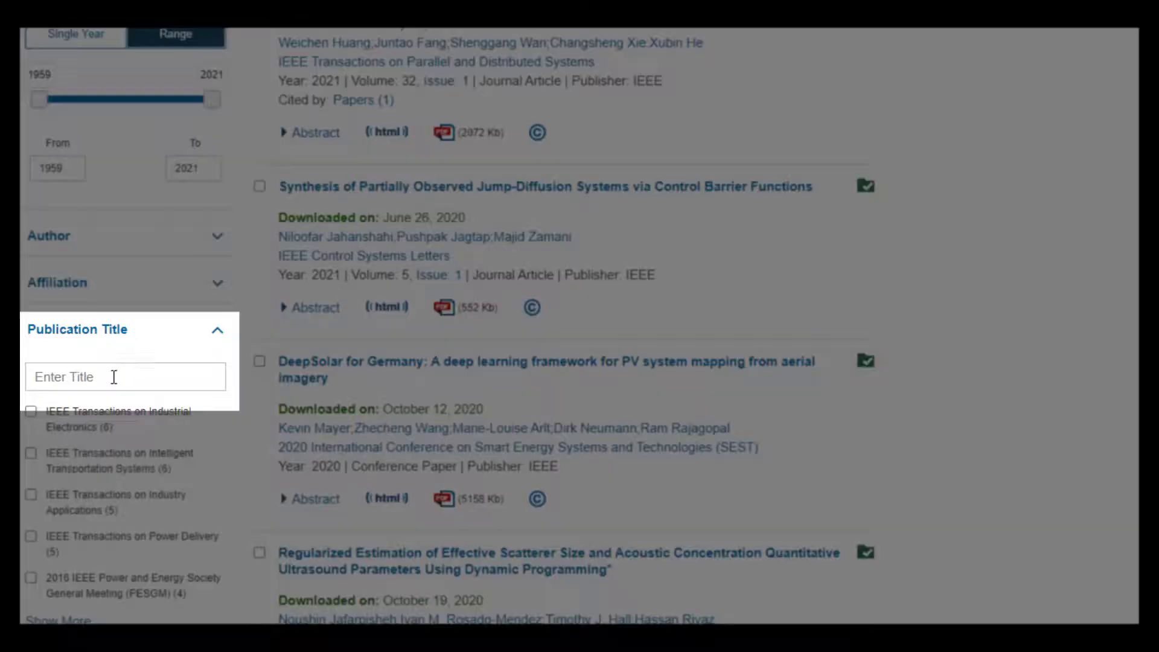
{"action": "left_click", "coordinate": [118, 376]}
{"action": "type", "text": "power del"}
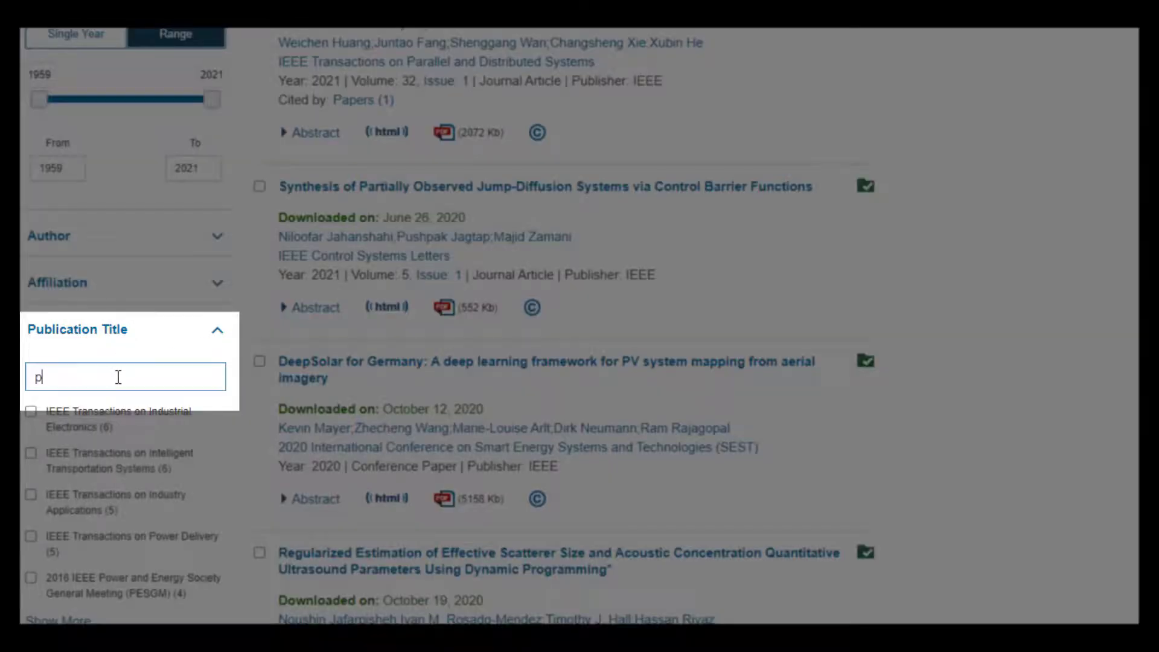
{"action": "type", "text": "ivery"}
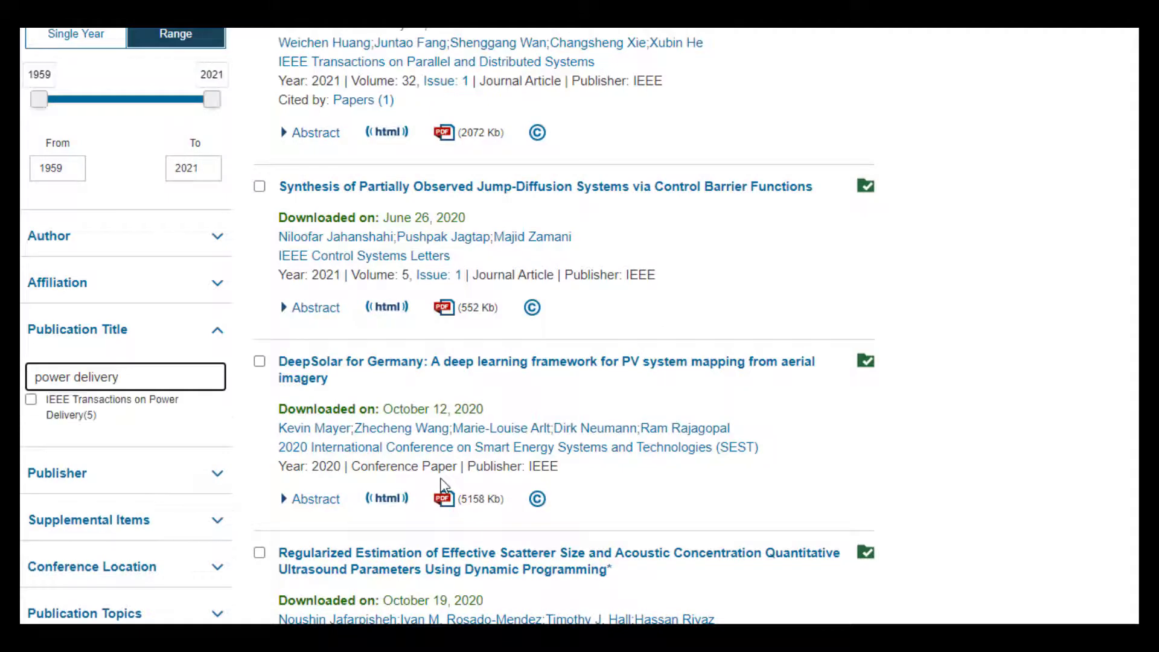
{"action": "left_click", "coordinate": [31, 400]}
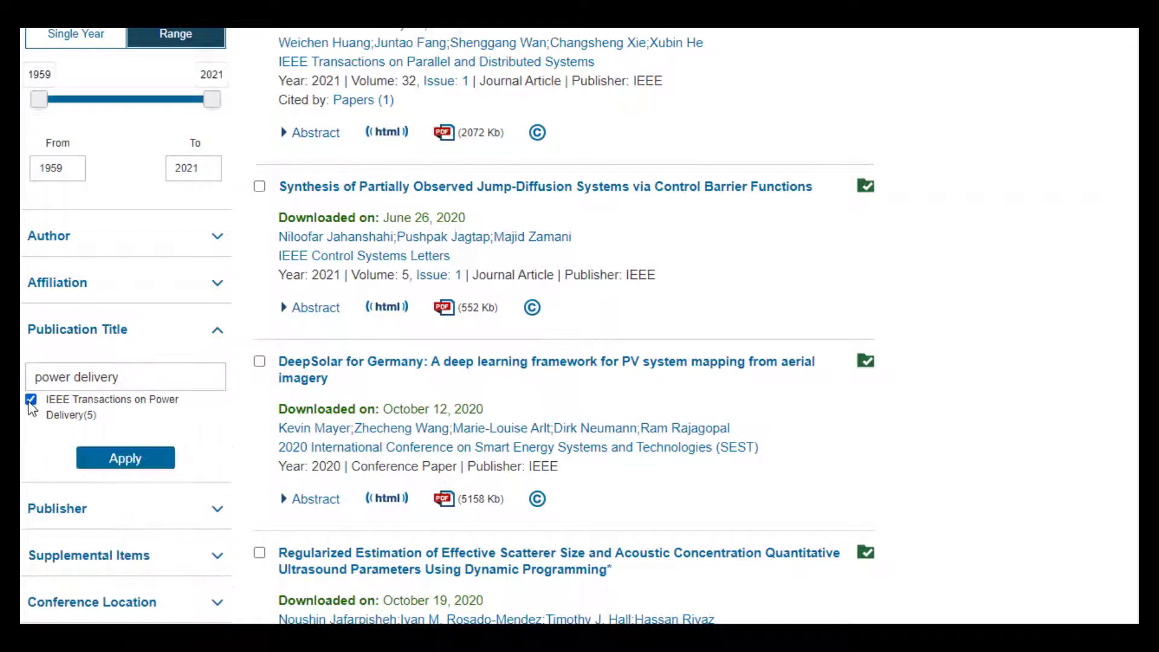
{"action": "left_click", "coordinate": [128, 464]}
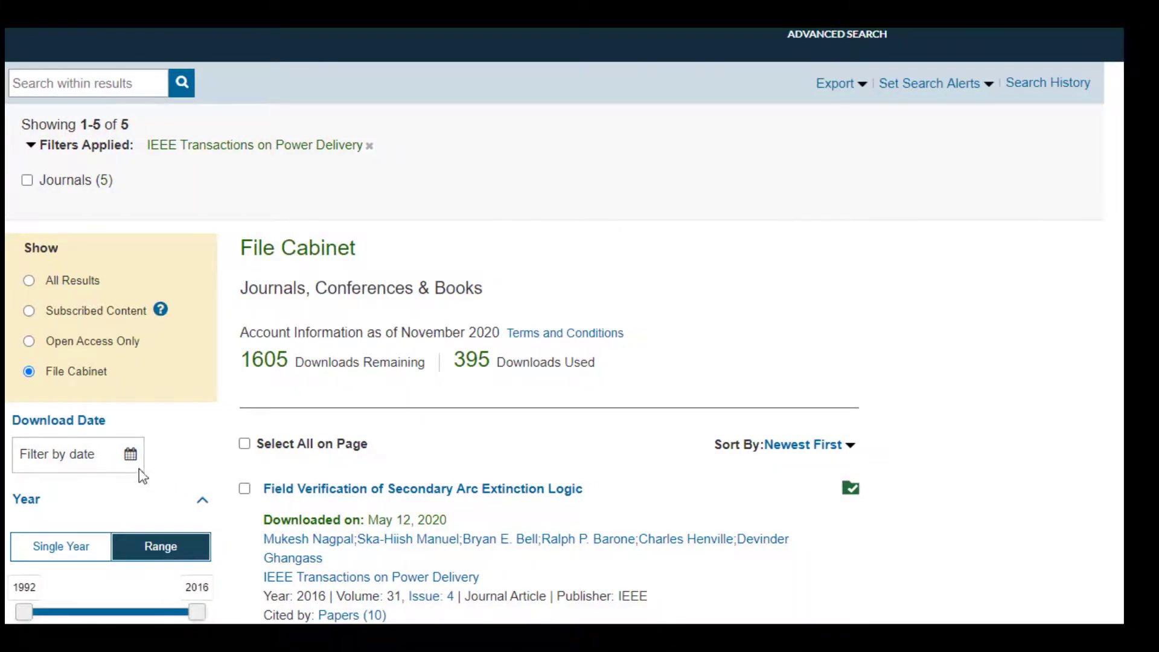
Pick 2019 in the Download Date picker, then reload the File Cabinet to list all 394 items.
{"action": "left_click", "coordinate": [130, 462]}
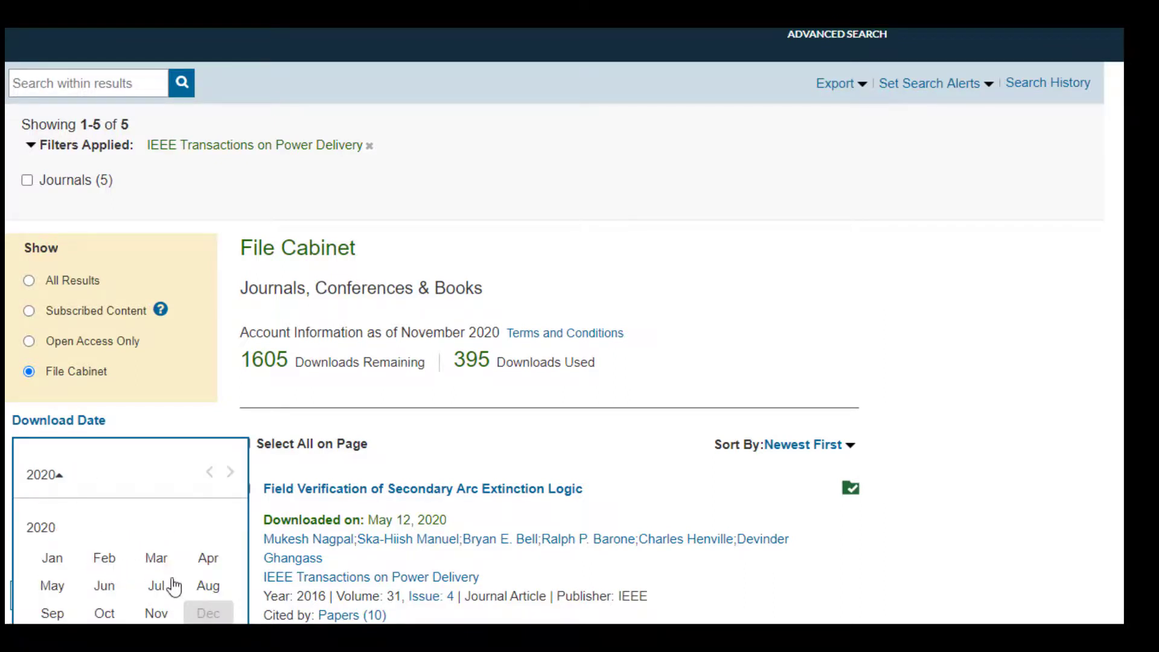
{"action": "left_click", "coordinate": [55, 477]}
{"action": "left_click", "coordinate": [104, 525]}
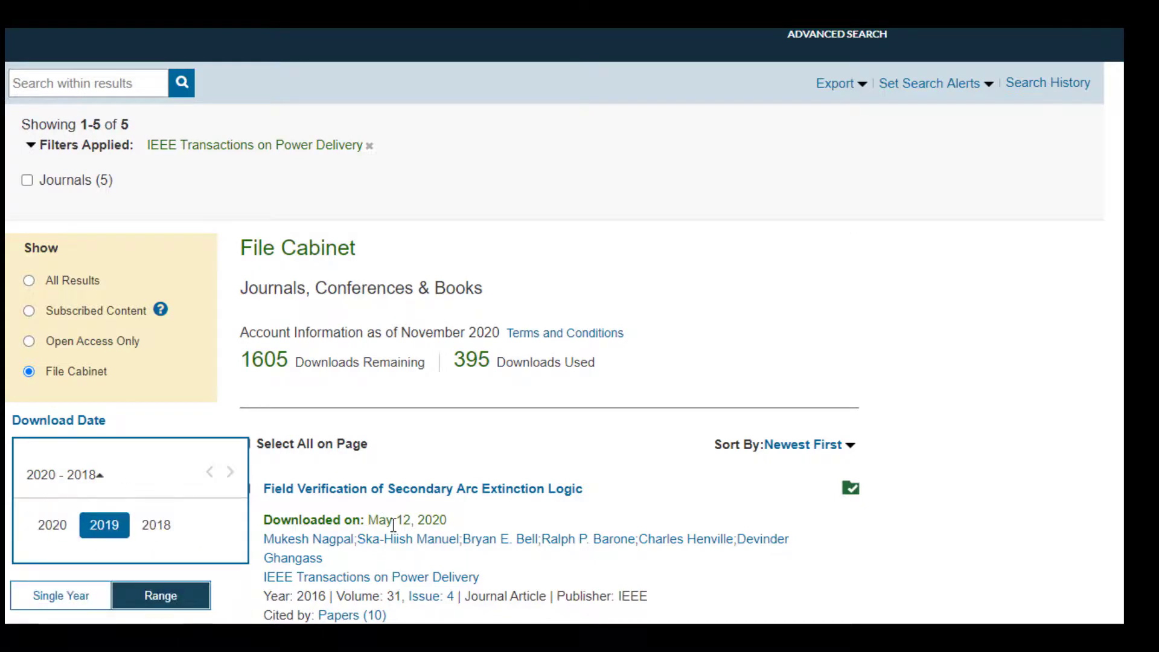
{"action": "scroll", "coordinate": [392, 522], "scroll_direction": "up", "scroll_amount": 2}
{"action": "scroll", "coordinate": [395, 528], "scroll_direction": "up", "scroll_amount": 2}
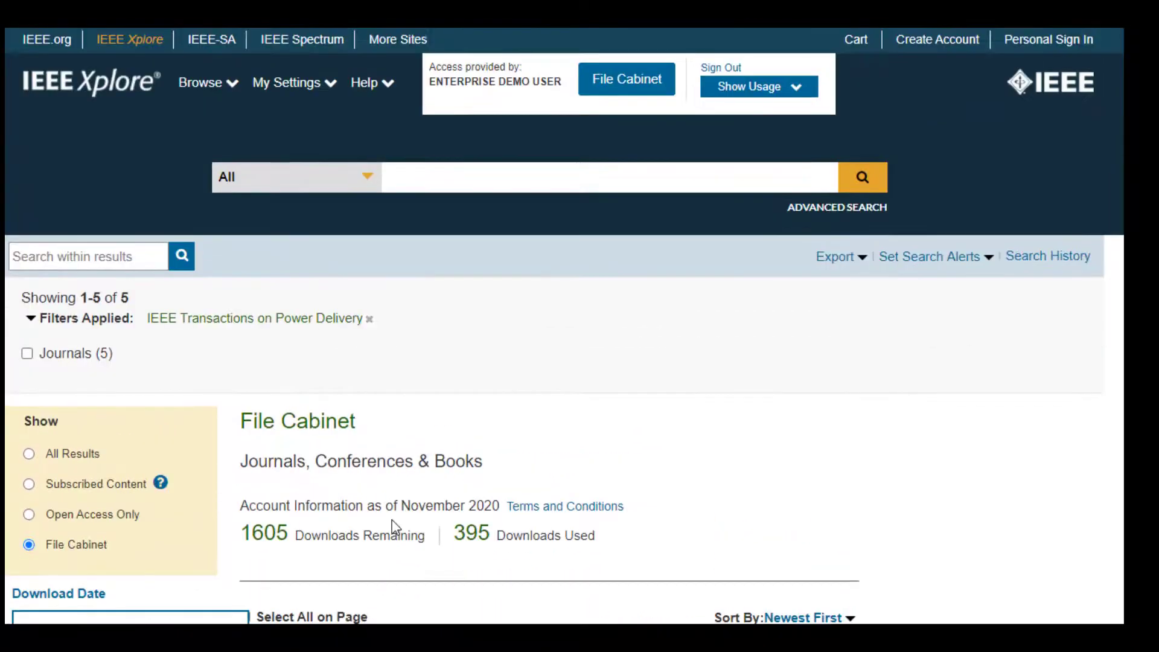
{"action": "left_click", "coordinate": [638, 87]}
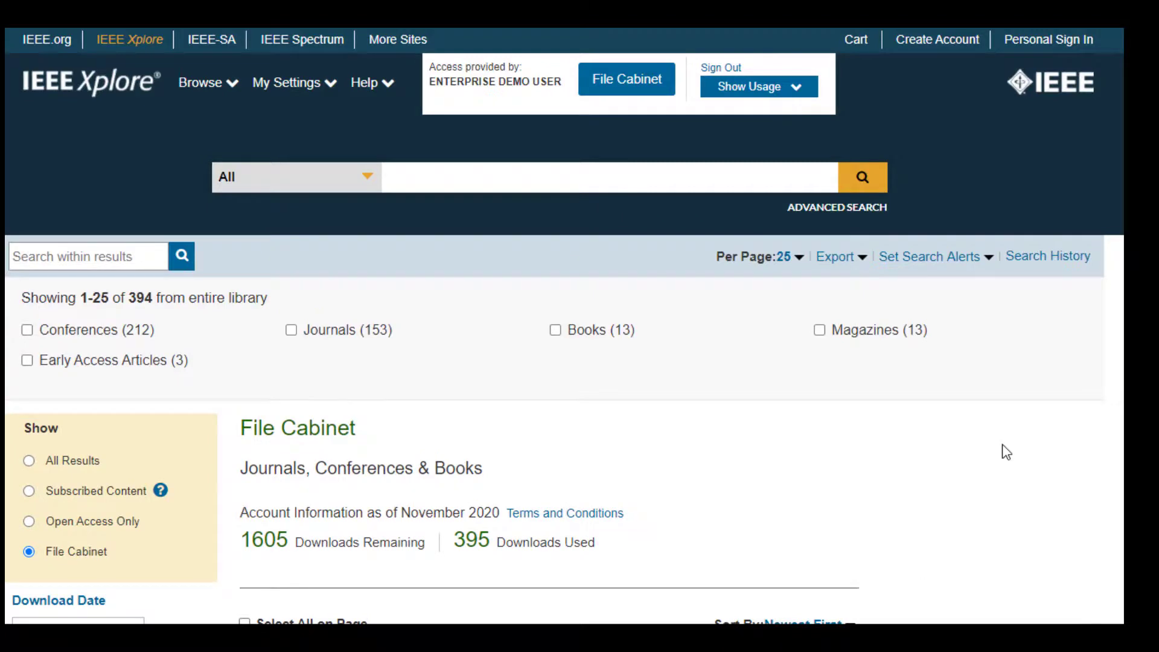